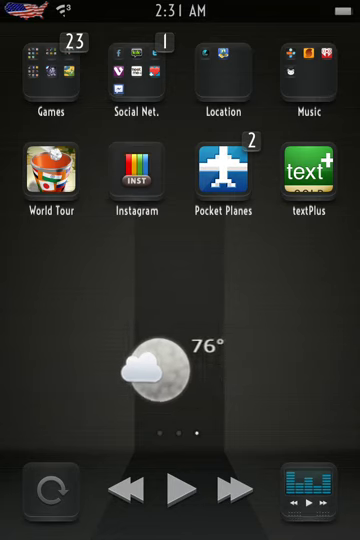
Swipe back to the previous home page, then open and close the Jailbreak folder
{"action": "left_click_drag", "start_coordinate": [120, 295], "coordinate": [306, 295]}
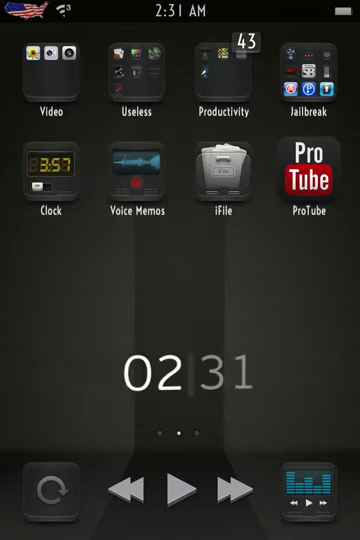
{"action": "left_click", "coordinate": [308, 72]}
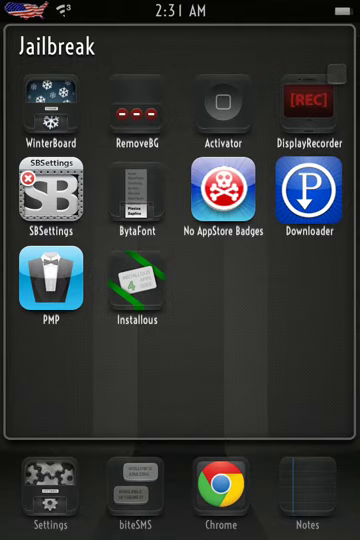
{"action": "left_click", "coordinate": [180, 445]}
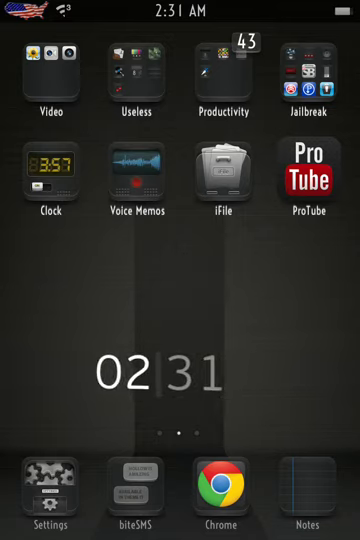
Switch the home widget to the weather display and launch Settings
{"action": "mouse_move", "coordinate": [280, 500]}
{"action": "left_mouse_down"}
{"action": "mouse_move", "coordinate": [60, 500]}
{"action": "mouse_move", "coordinate": [280, 500]}
{"action": "left_mouse_up"}
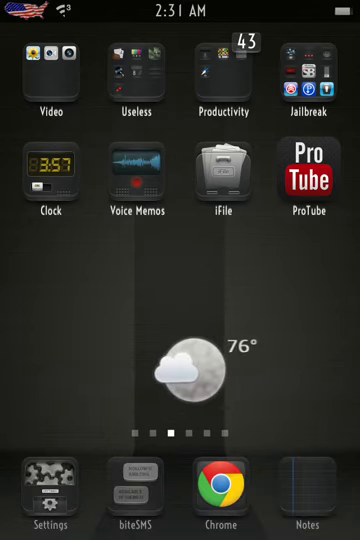
{"action": "left_click", "coordinate": [50, 490]}
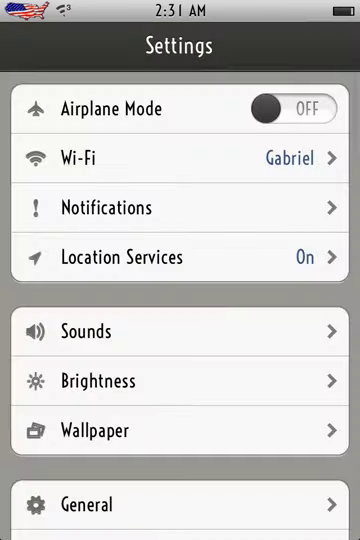
{"action": "scroll", "coordinate": [180, 300], "scroll_direction": "down", "scroll_amount": 10}
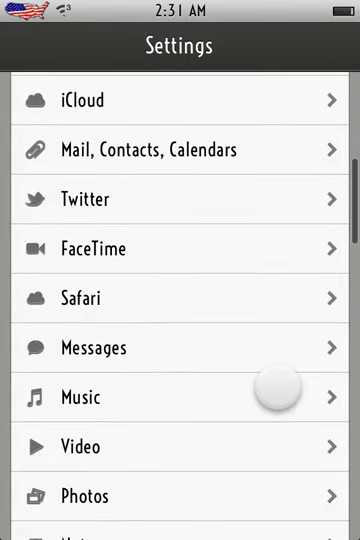
{"action": "scroll", "coordinate": [180, 300], "scroll_direction": "up", "scroll_amount": 5}
{"action": "scroll", "coordinate": [180, 300], "scroll_direction": "up", "scroll_amount": 5}
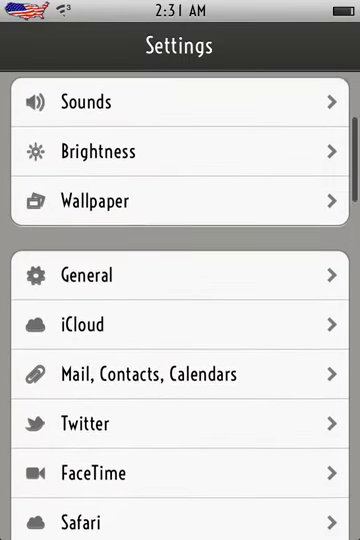
{"action": "key", "text": "super"}
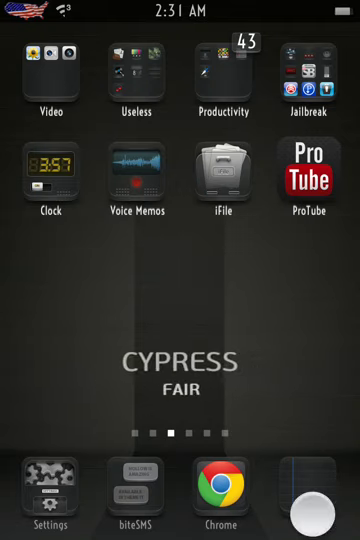
Write a new note reading 'Hi Youtube' in Notes and finish editing
{"action": "left_click", "coordinate": [307, 490]}
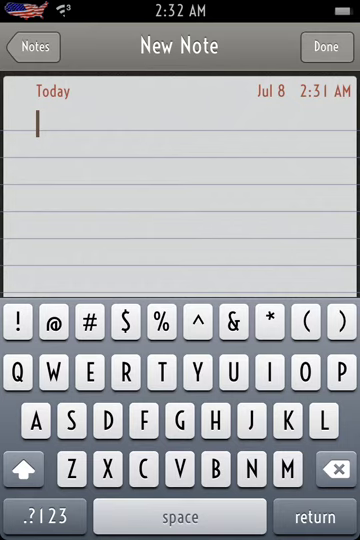
{"action": "left_click", "coordinate": [37, 123]}
{"action": "left_click", "coordinate": [47, 68]}
{"action": "type", "text": "Hi"}
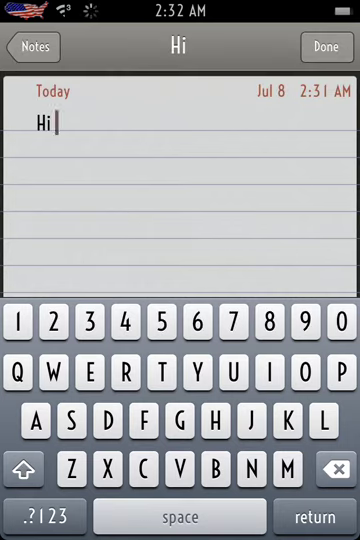
{"action": "left_click", "coordinate": [24, 468]}
{"action": "type", "text": "Y"}
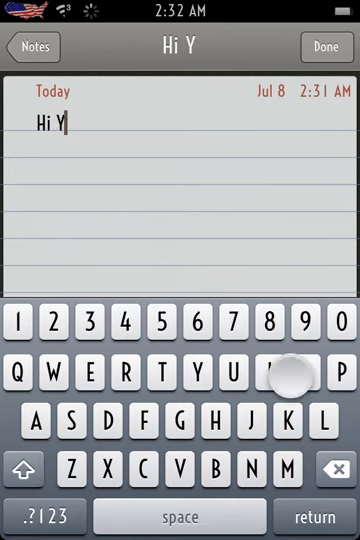
{"action": "type", "text": "outube"}
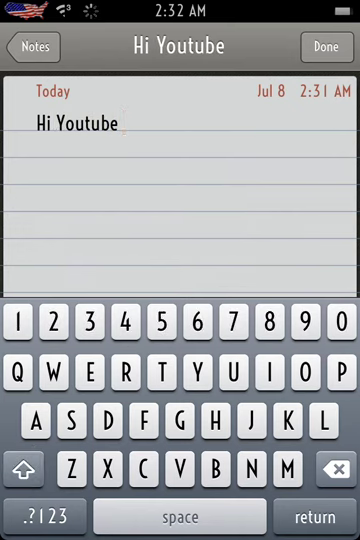
{"action": "left_click", "coordinate": [326, 46]}
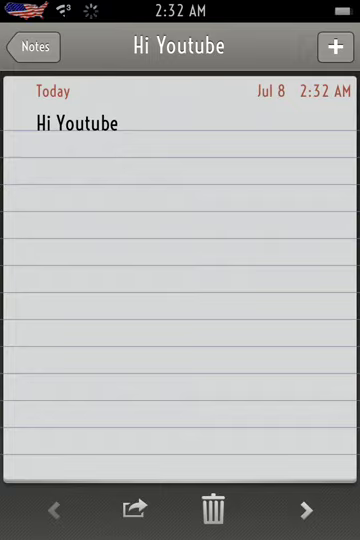
Return to the home screen and launch Weather from the next dock page
{"action": "key", "text": "Home"}
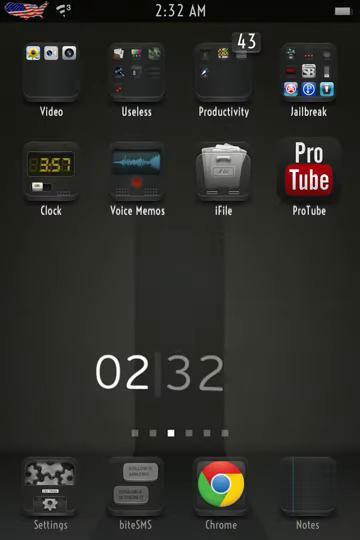
{"action": "left_click_drag", "start_coordinate": [300, 490], "coordinate": [104, 490]}
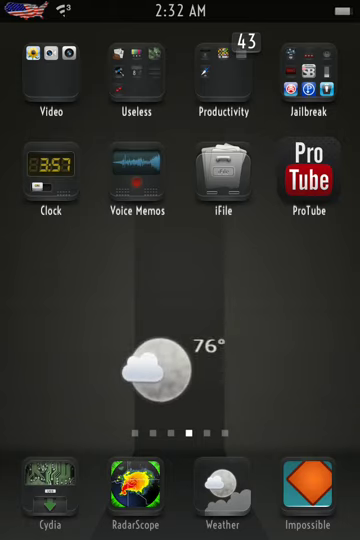
{"action": "left_click", "coordinate": [221, 487]}
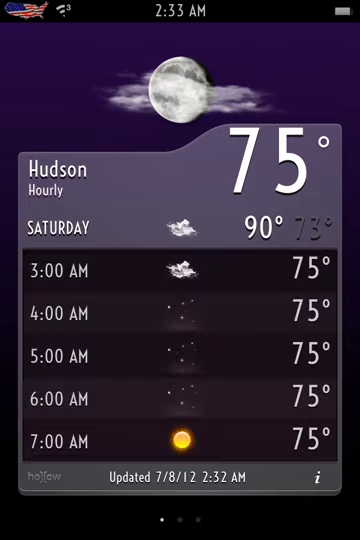
{"action": "scroll", "coordinate": [180, 350], "scroll_direction": "down", "scroll_amount": 10}
{"action": "left_click_drag", "start_coordinate": [305, 211], "coordinate": [60, 200]}
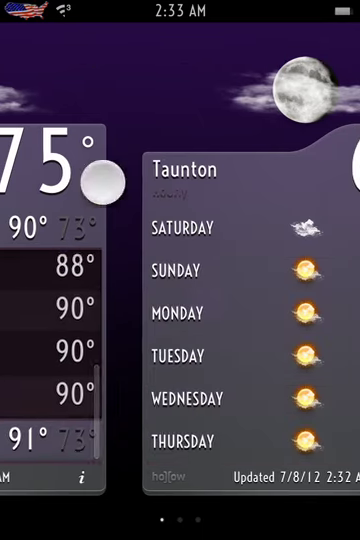
Swipe to the Marlborough and Hudson forecasts, then exit Weather to the home screen
{"action": "left_click_drag", "start_coordinate": [300, 200], "coordinate": [60, 200]}
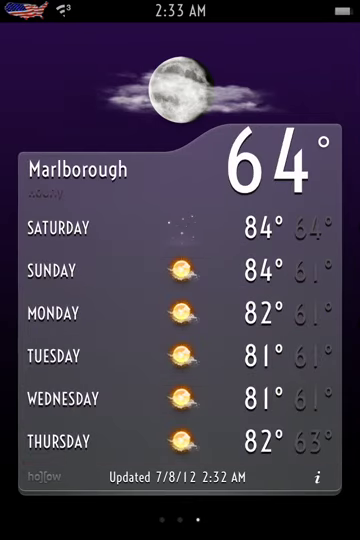
{"action": "left_click_drag", "start_coordinate": [100, 105], "coordinate": [345, 105]}
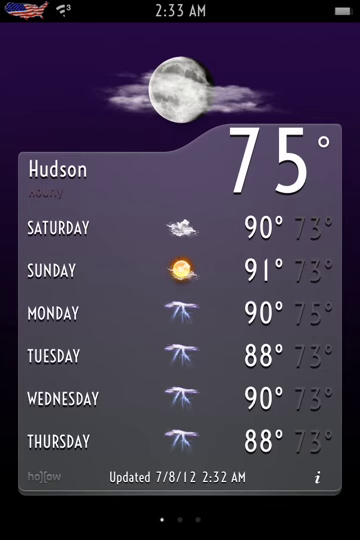
{"action": "key", "text": "super"}
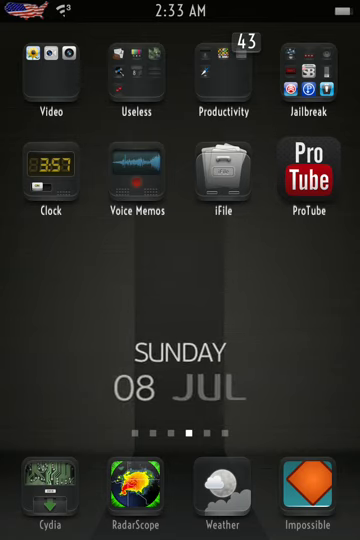
Launch WinterBoard from the Jailbreak folder and open Select Themes
{"action": "left_click", "coordinate": [308, 72]}
{"action": "left_click", "coordinate": [51, 100]}
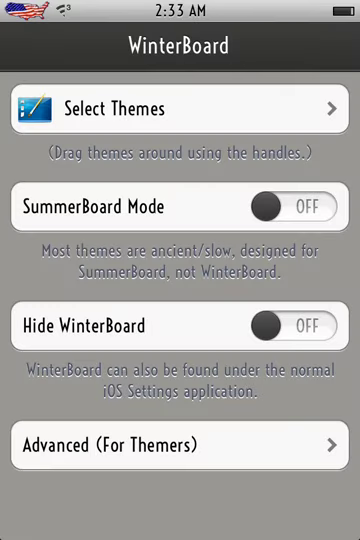
{"action": "left_click", "coordinate": [180, 108]}
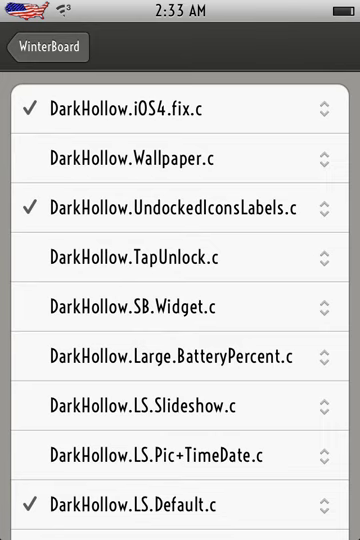
Scroll the DarkHollow theme list, return to WinterBoard's main settings, and close the folder
{"action": "left_click_drag", "start_coordinate": [262, 440], "coordinate": [296, 295]}
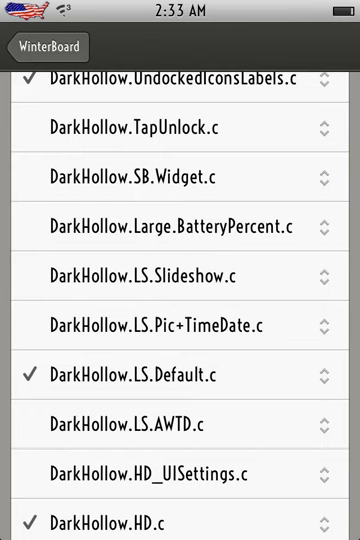
{"action": "left_click_drag", "start_coordinate": [260, 370], "coordinate": [240, 255]}
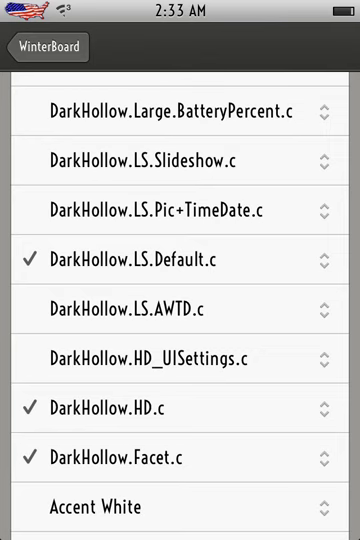
{"action": "left_click_drag", "start_coordinate": [200, 200], "coordinate": [200, 410]}
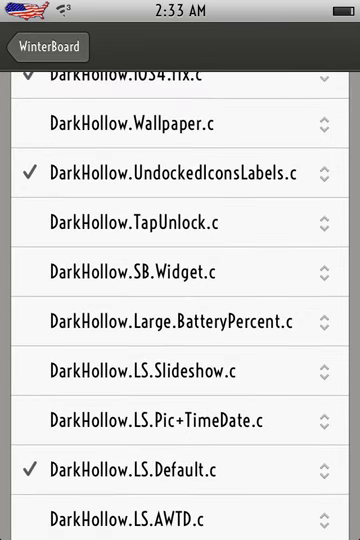
{"action": "left_click", "coordinate": [49, 46]}
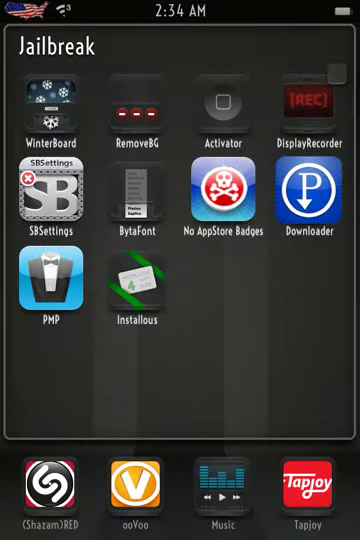
{"action": "left_click", "coordinate": [180, 470]}
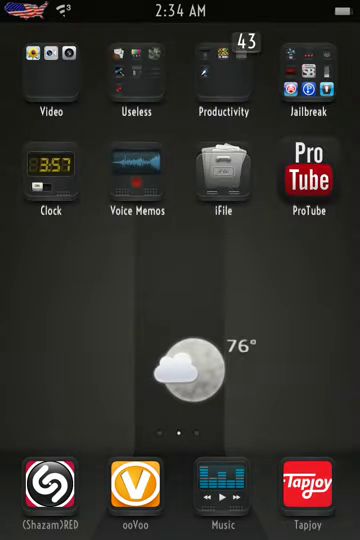
Cycle the widget to the date, reach the Settings/Chrome/Notes dock row, and flip home pages
{"action": "left_click_drag", "start_coordinate": [270, 505], "coordinate": [60, 505]}
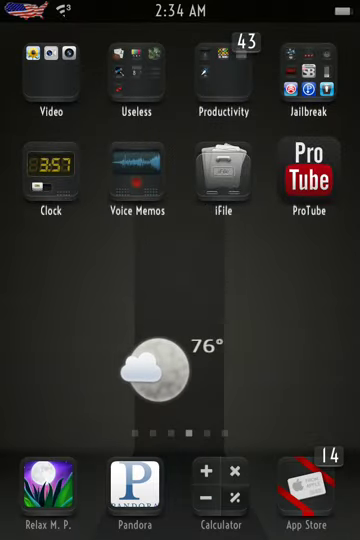
{"action": "mouse_move", "coordinate": [270, 515]}
{"action": "left_mouse_down"}
{"action": "mouse_move", "coordinate": [60, 515]}
{"action": "mouse_move", "coordinate": [300, 500]}
{"action": "left_mouse_up"}
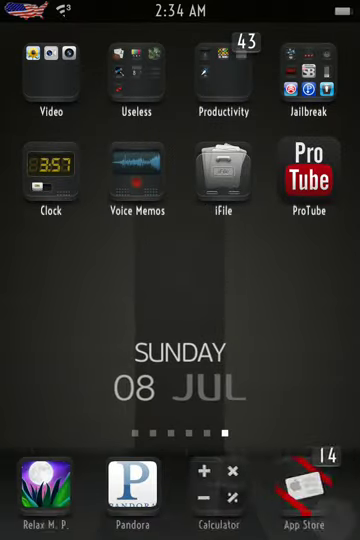
{"action": "left_click_drag", "start_coordinate": [60, 500], "coordinate": [300, 500]}
{"action": "left_click_drag", "start_coordinate": [60, 500], "coordinate": [290, 520]}
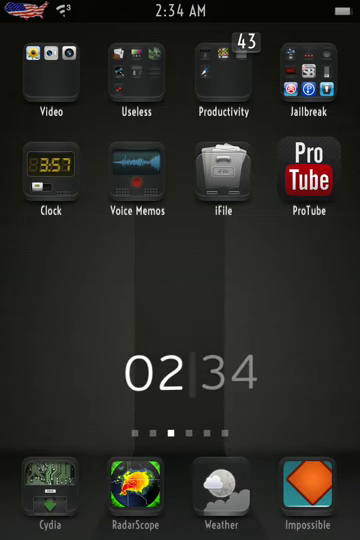
{"action": "left_click_drag", "start_coordinate": [100, 500], "coordinate": [275, 505]}
{"action": "left_click_drag", "start_coordinate": [300, 376], "coordinate": [24, 376]}
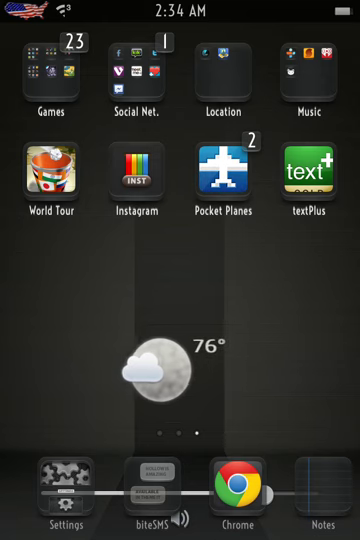
{"action": "left_click_drag", "start_coordinate": [100, 280], "coordinate": [300, 280]}
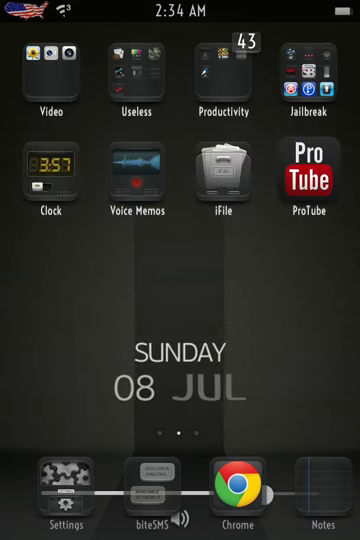